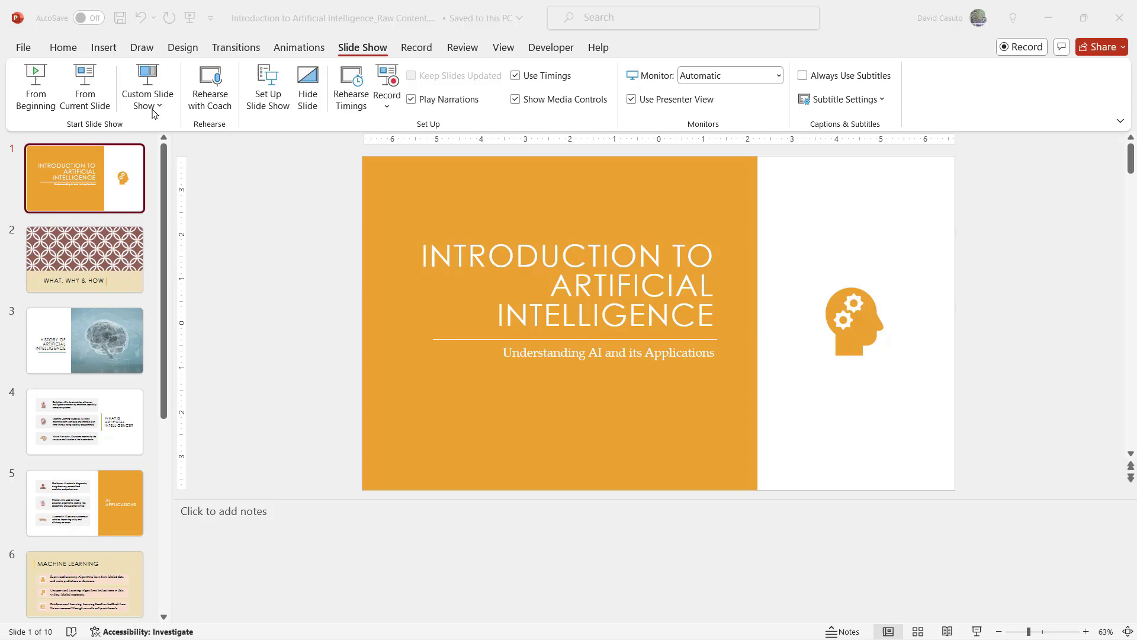
- Open the Custom Shows dialog from Custom Slide Show; it lists no shows yet
{"action": "left_click", "coordinate": [213, 164]}
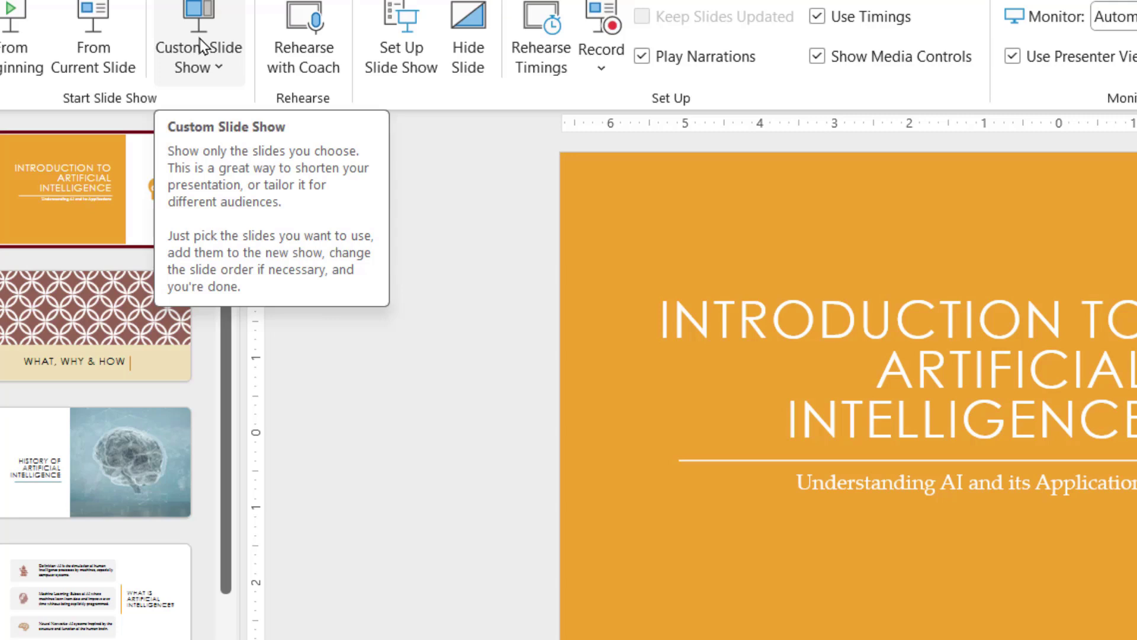
{"action": "left_click", "coordinate": [202, 44]}
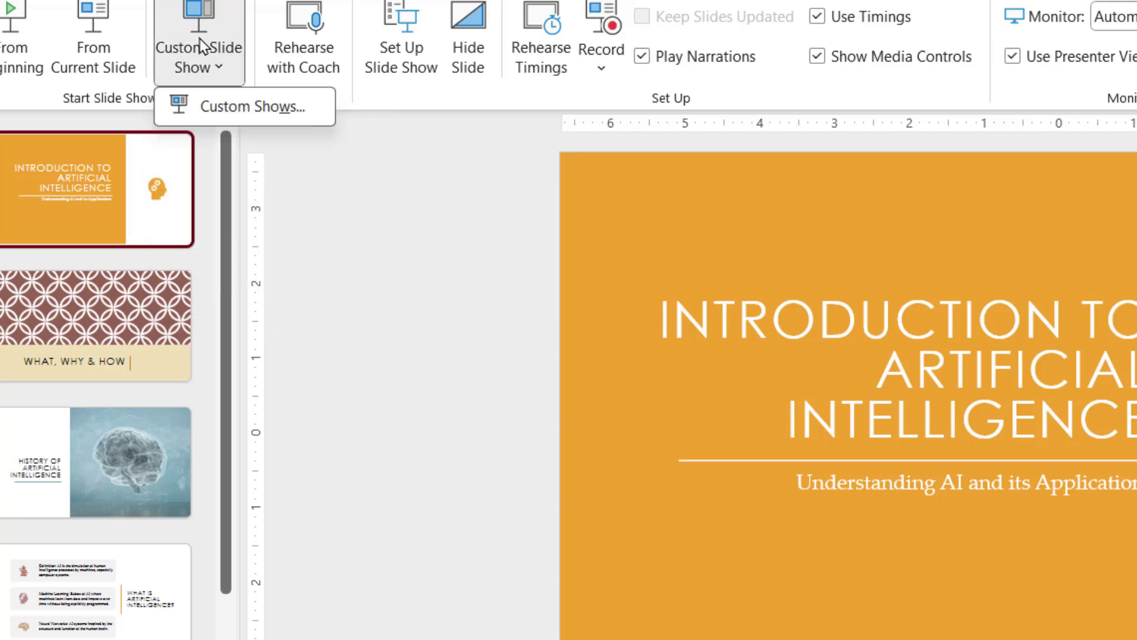
{"action": "left_click", "coordinate": [220, 115]}
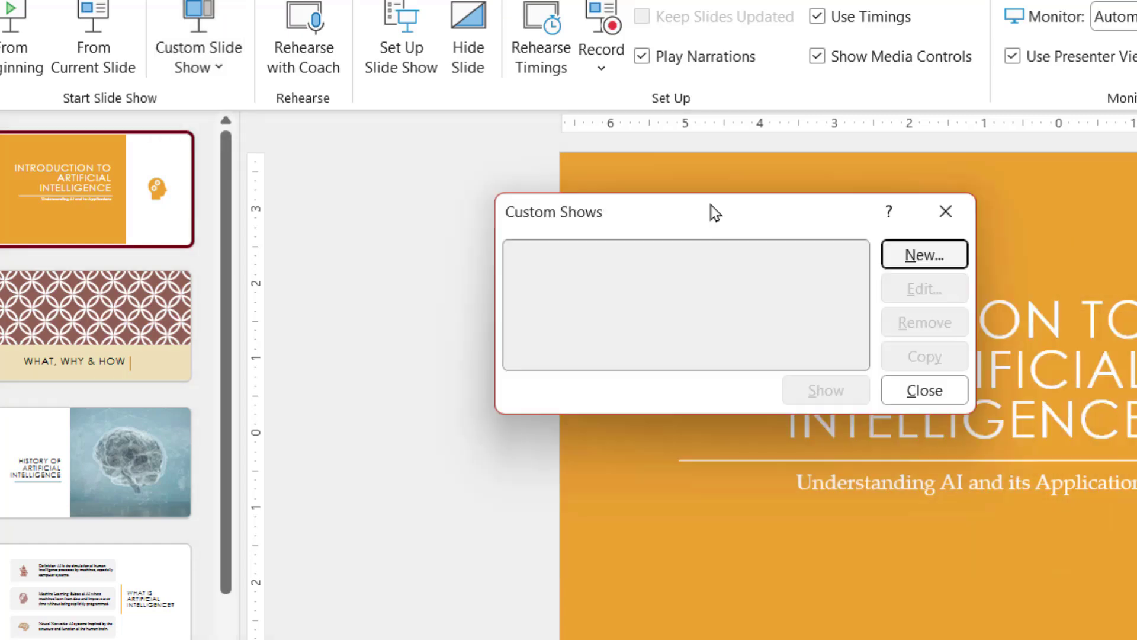
{"action": "mouse_move", "coordinate": [710, 206]}
{"action": "left_mouse_down"}
{"action": "mouse_move", "coordinate": [650, 287]}
{"action": "mouse_move", "coordinate": [709, 226]}
{"action": "left_mouse_up"}
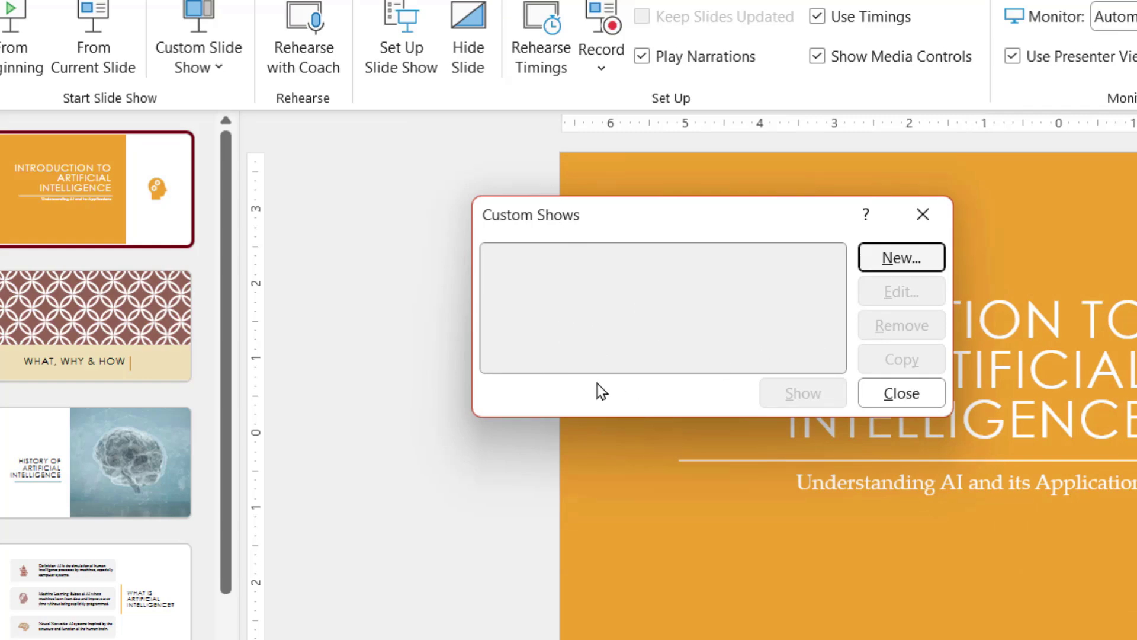
- Create a new custom show with slides 1, 2, 3, 6, 7 and 8, Introduction through Computer Vision
{"action": "left_click", "coordinate": [889, 259]}
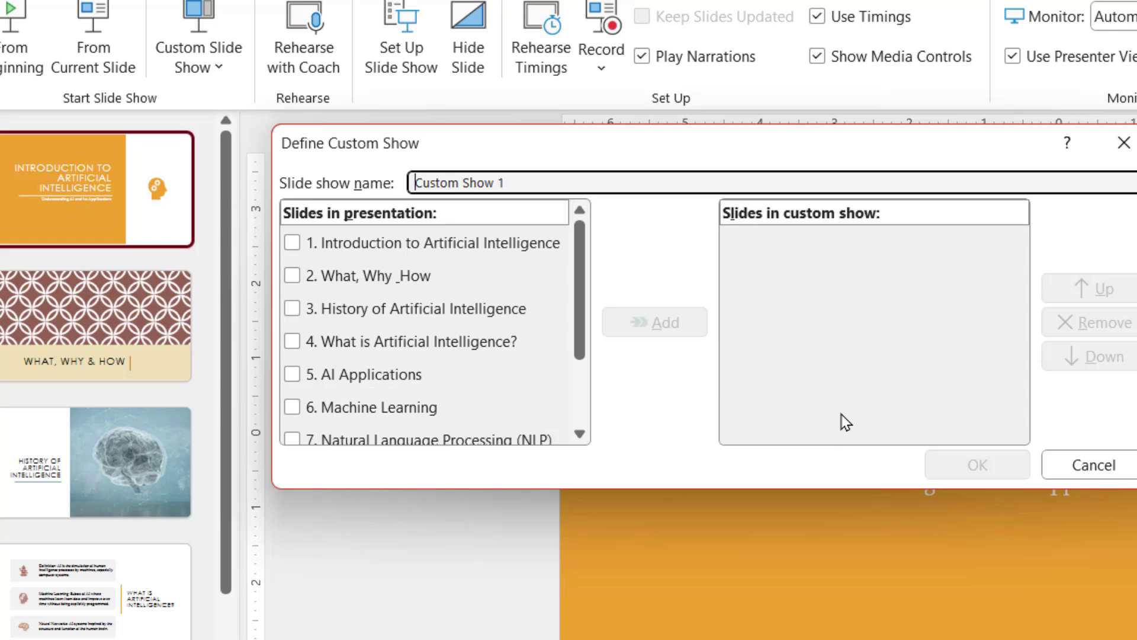
{"action": "left_click", "coordinate": [292, 243]}
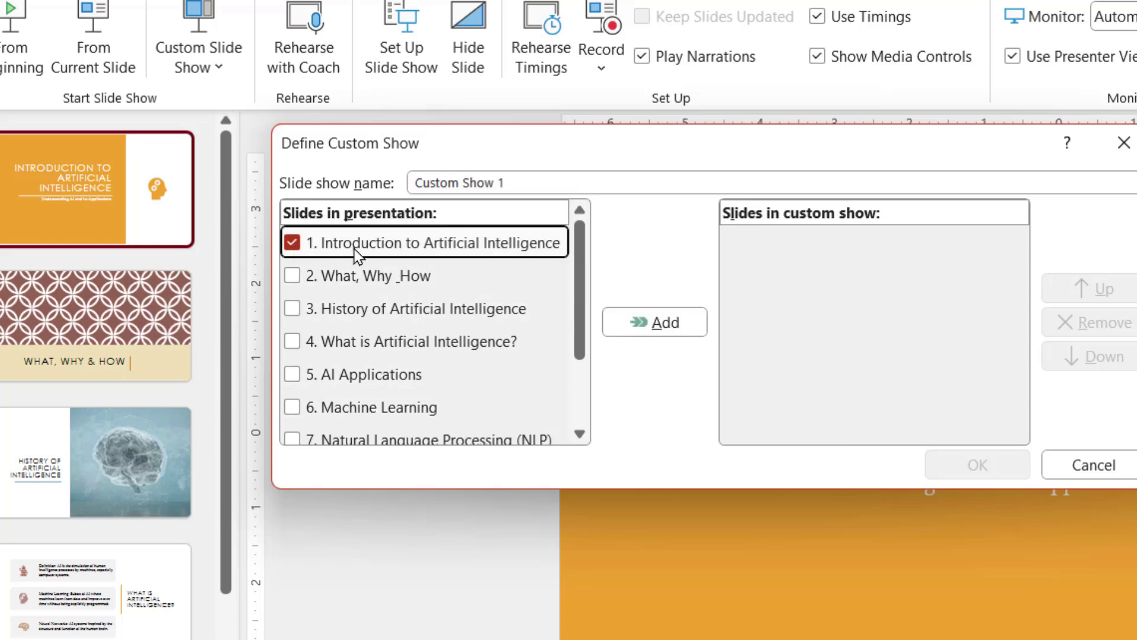
{"action": "left_click", "coordinate": [292, 277]}
{"action": "left_click", "coordinate": [293, 310]}
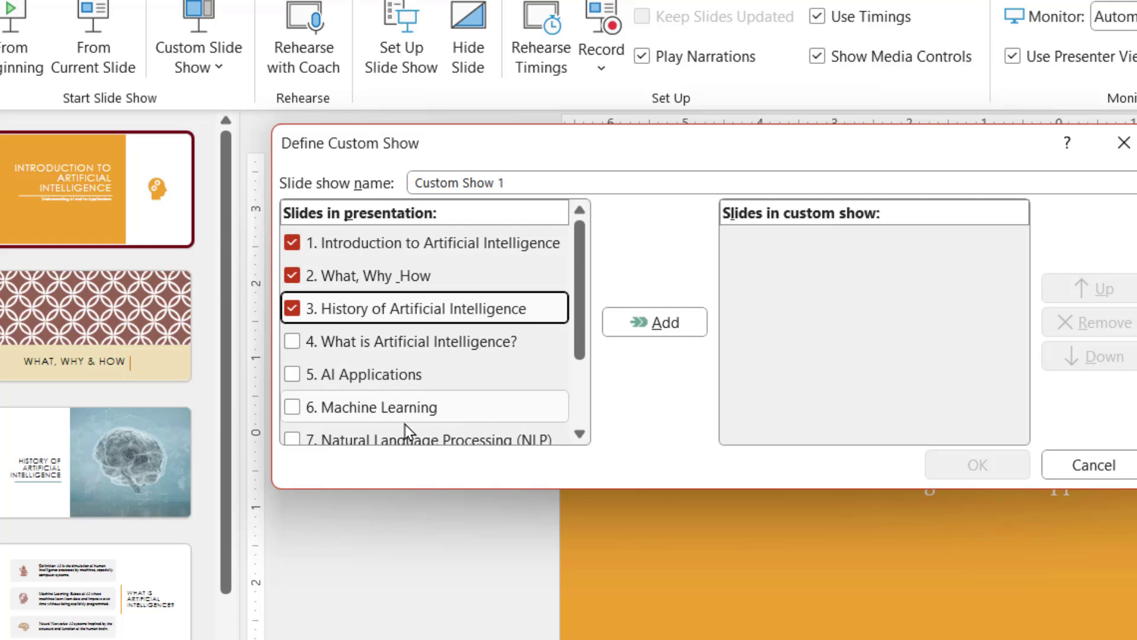
{"action": "left_click", "coordinate": [292, 407]}
{"action": "scroll", "coordinate": [426, 386], "scroll_direction": "down", "scroll_amount": 1}
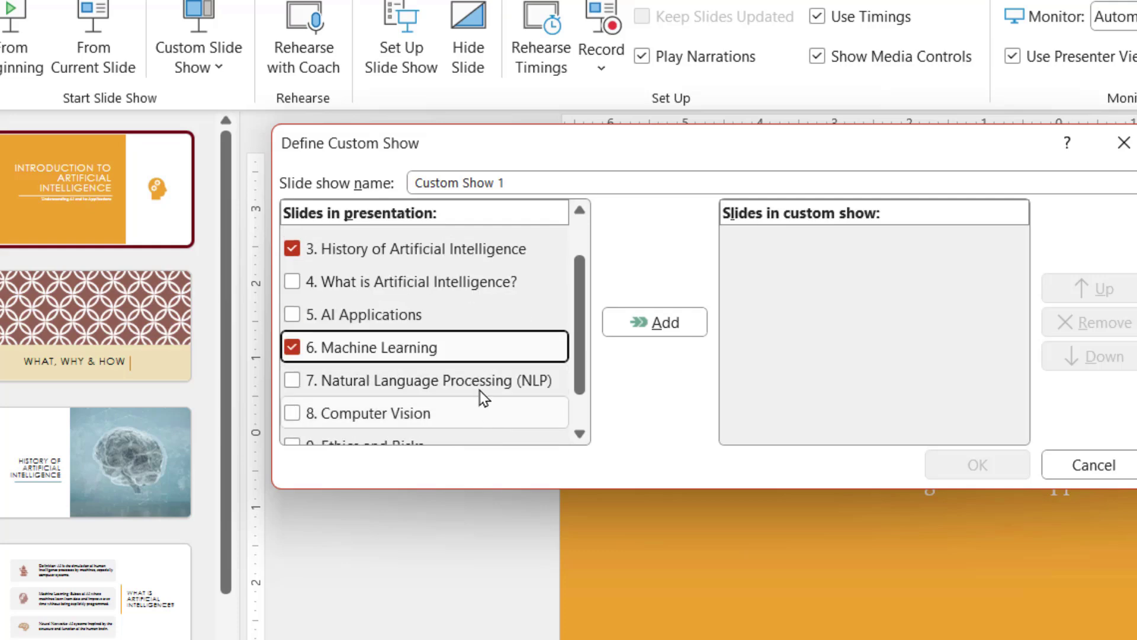
{"action": "left_click", "coordinate": [292, 380]}
{"action": "left_click", "coordinate": [292, 413]}
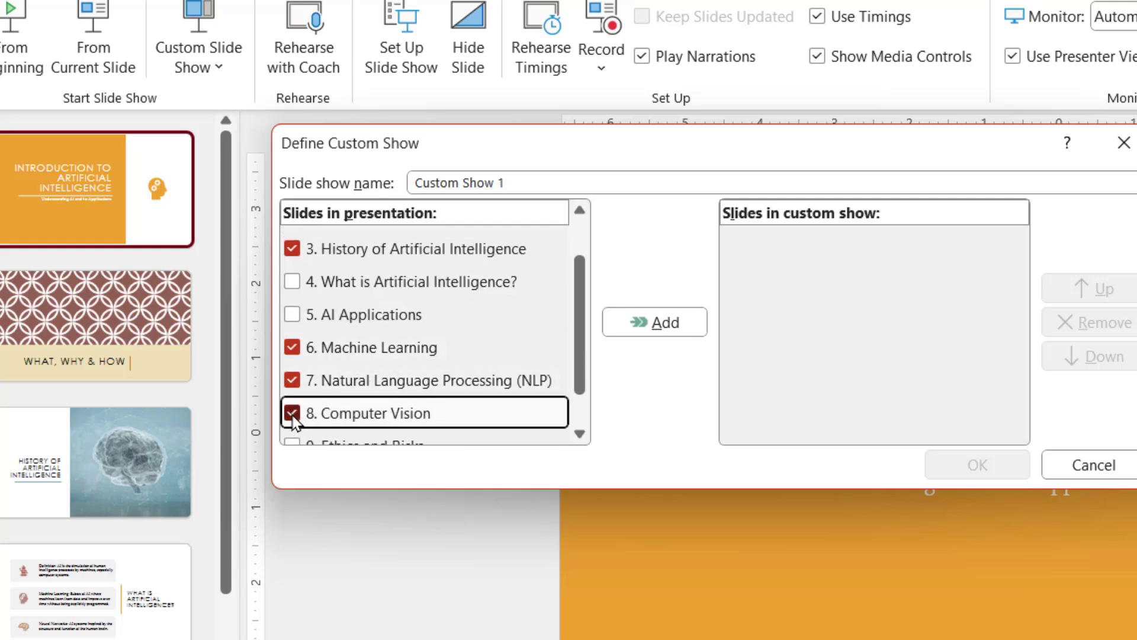
{"action": "left_click", "coordinate": [647, 325]}
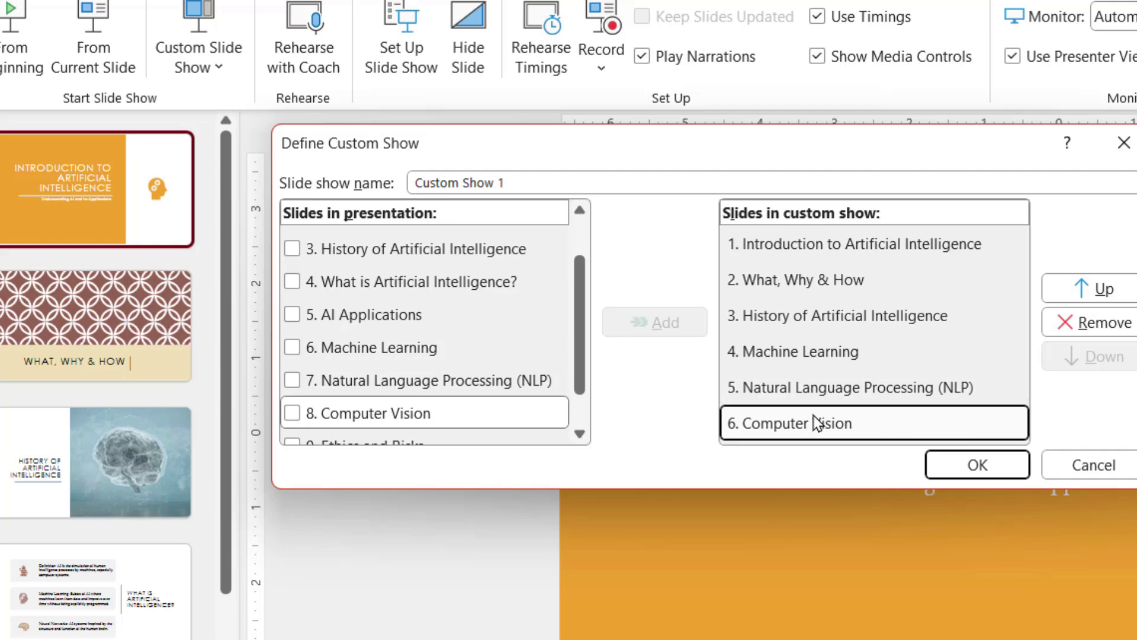
- Move History of Artificial Intelligence up to second and NLP above Machine Learning
{"action": "left_click", "coordinate": [799, 317]}
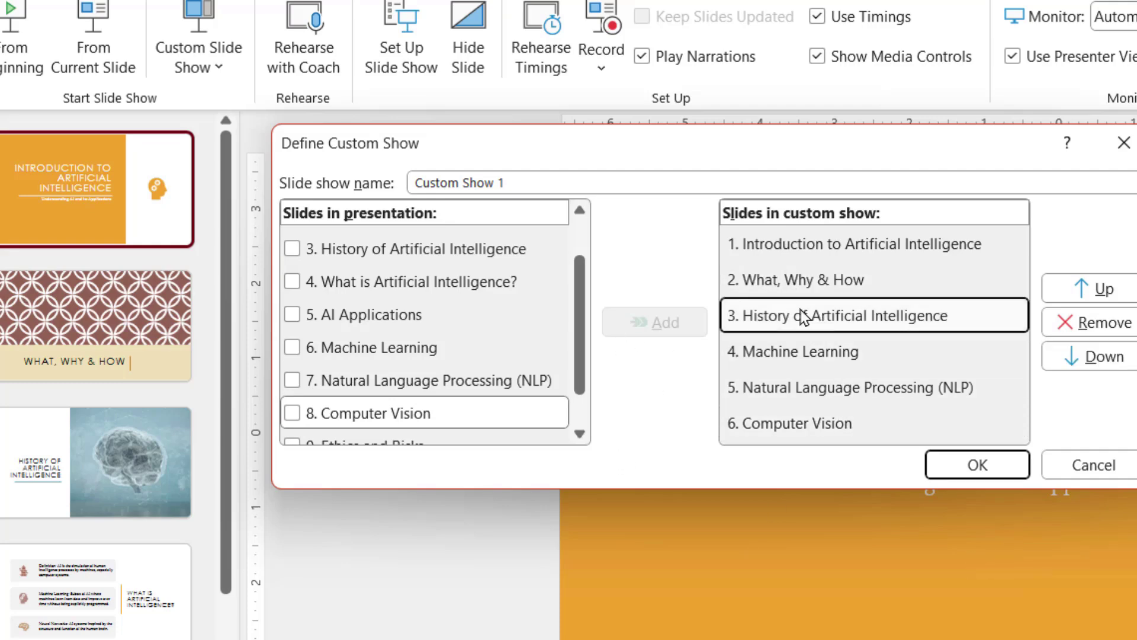
{"action": "left_click", "coordinate": [1090, 289]}
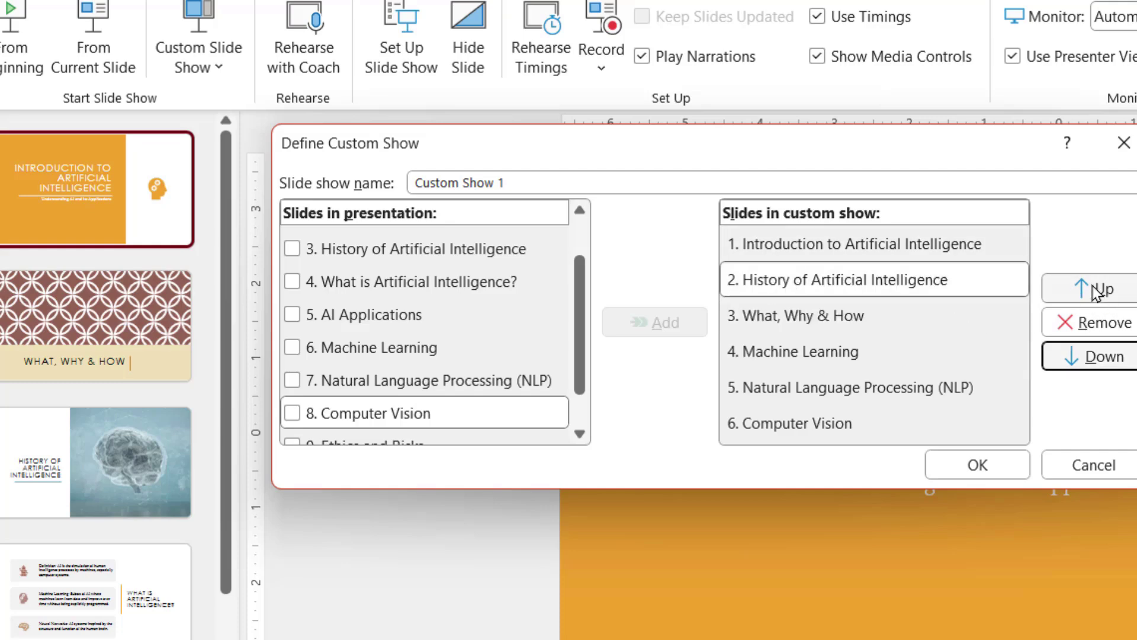
{"action": "left_click", "coordinate": [801, 398]}
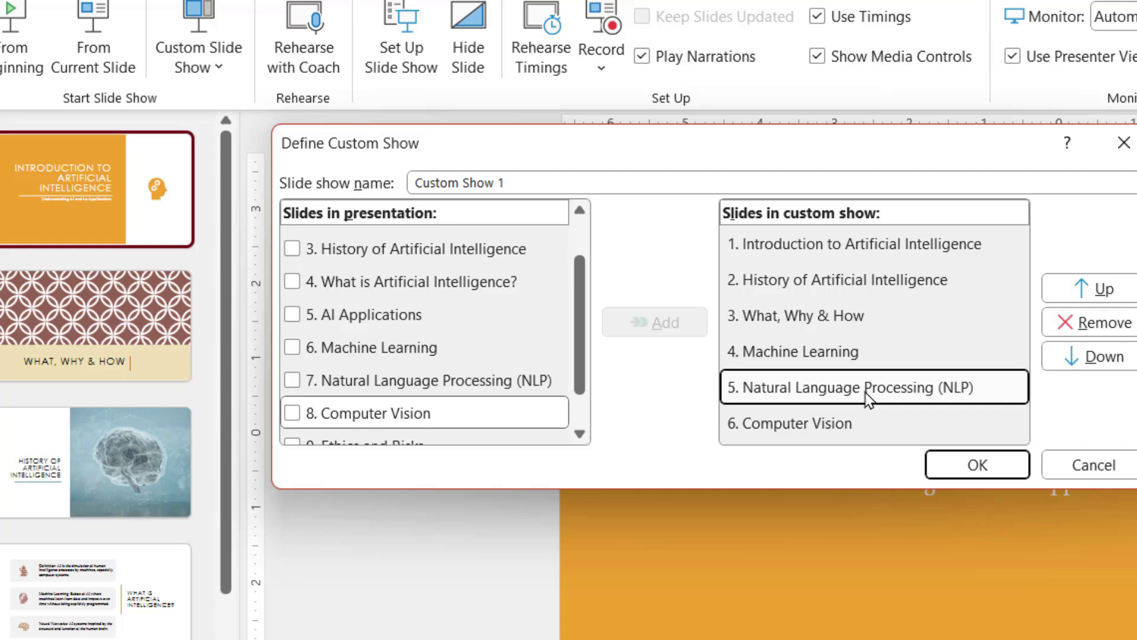
{"action": "left_click", "coordinate": [1092, 290]}
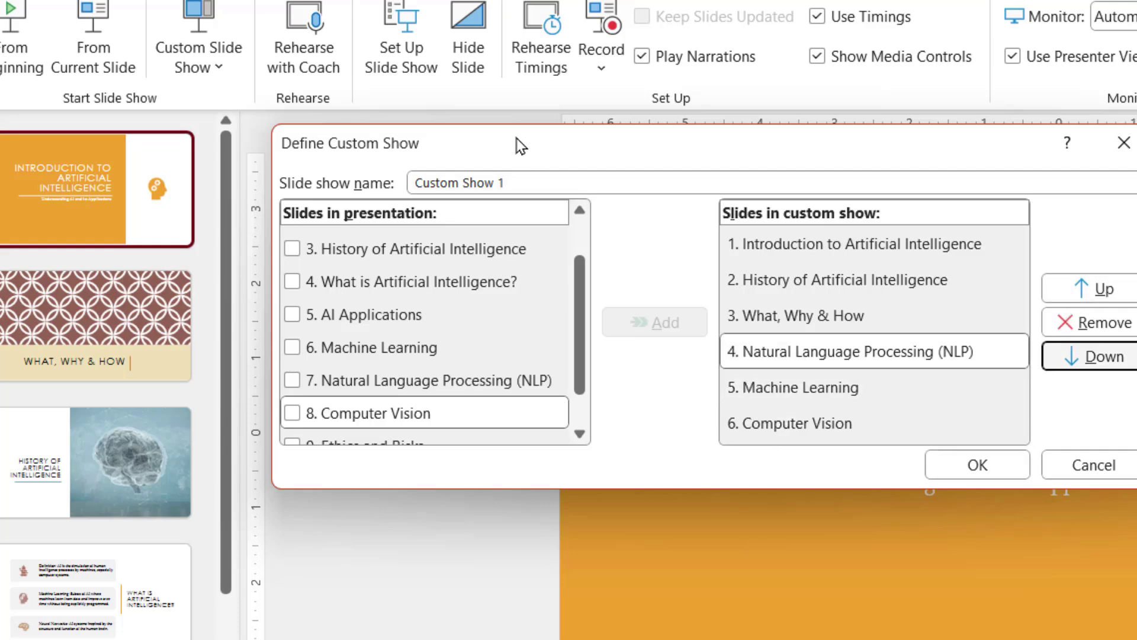
- Rename the custom show from 'Custom Show 1' to 'Sales Team'
{"action": "left_click", "coordinate": [518, 183]}
{"action": "left_click_drag", "start_coordinate": [517, 182], "coordinate": [414, 182]}
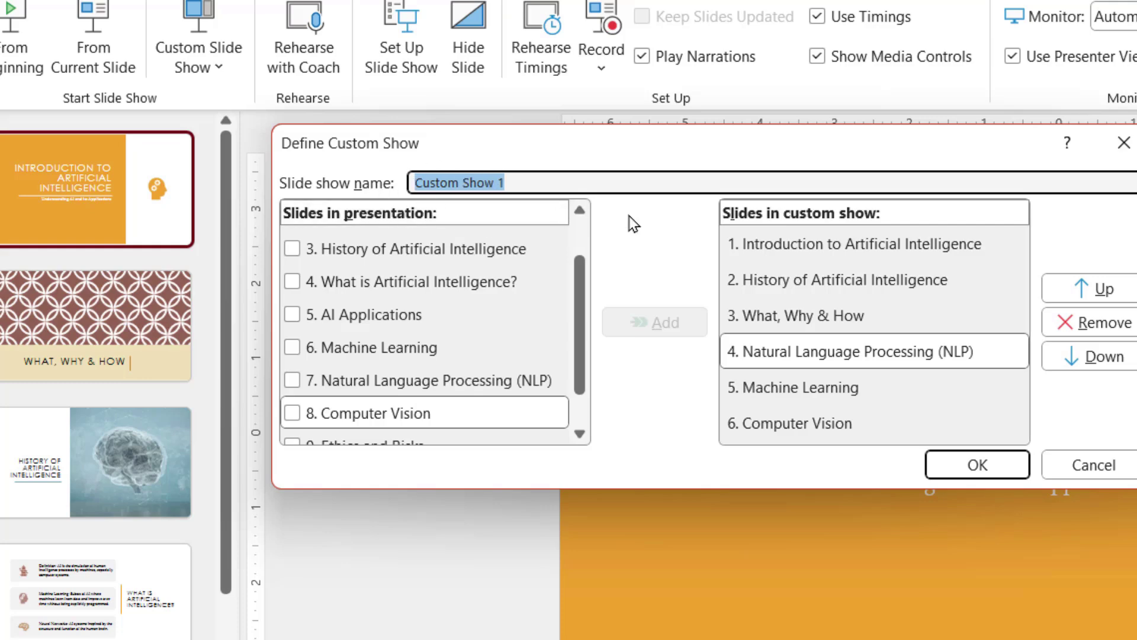
{"action": "type", "text": "Sales Teams"}
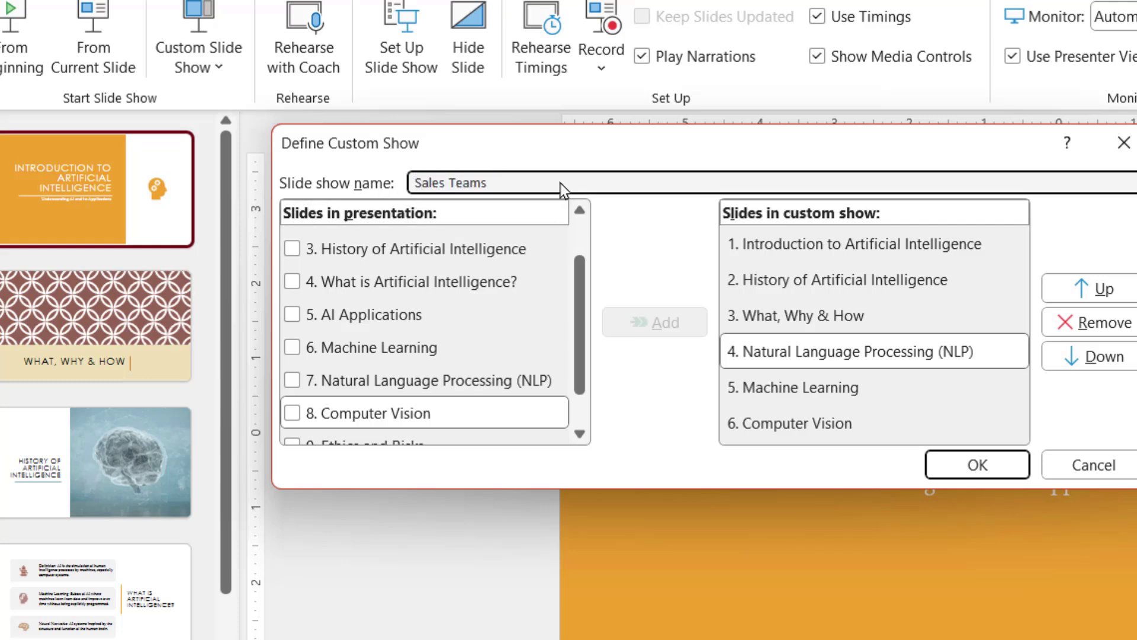
{"action": "key", "text": "BackSpace"}
{"action": "left_click", "coordinate": [960, 470]}
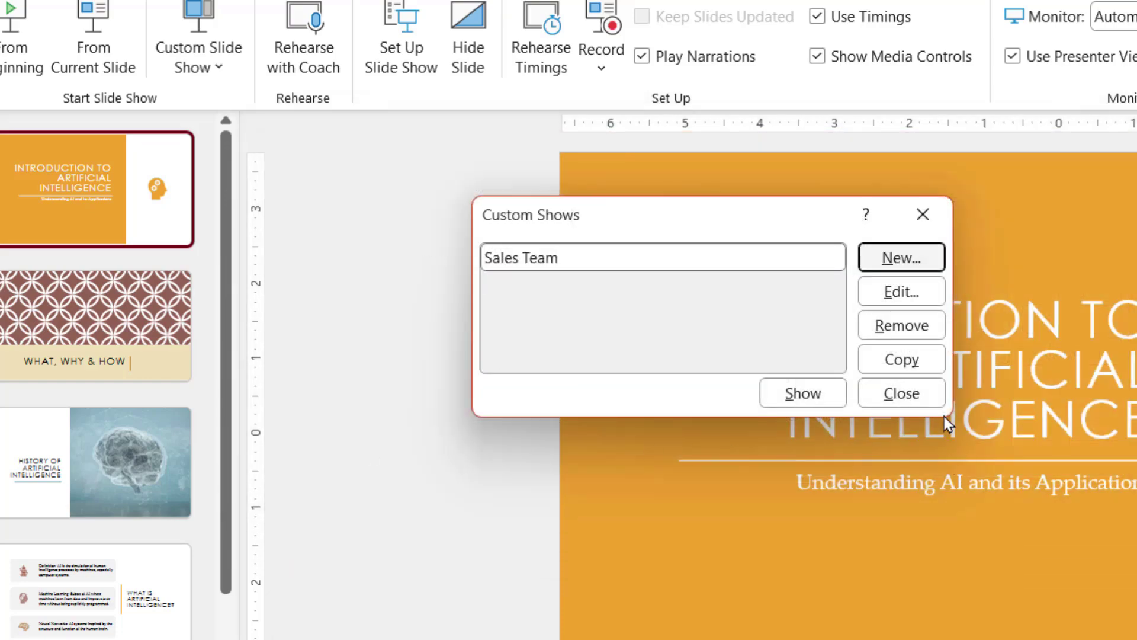
{"action": "left_click", "coordinate": [906, 397]}
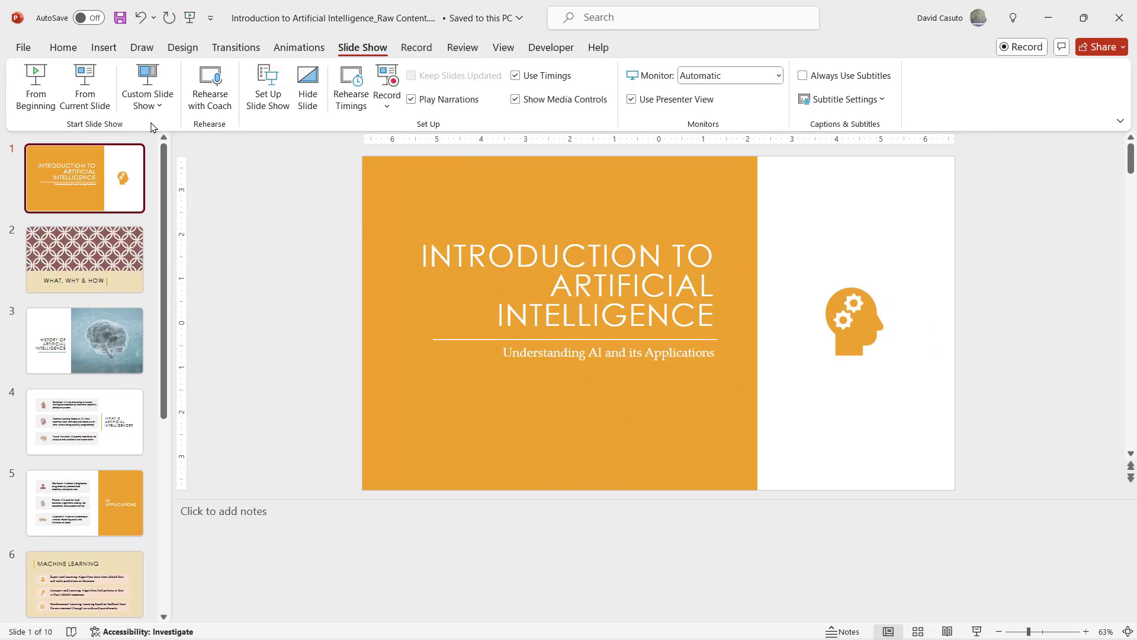
{"action": "left_click", "coordinate": [191, 82]}
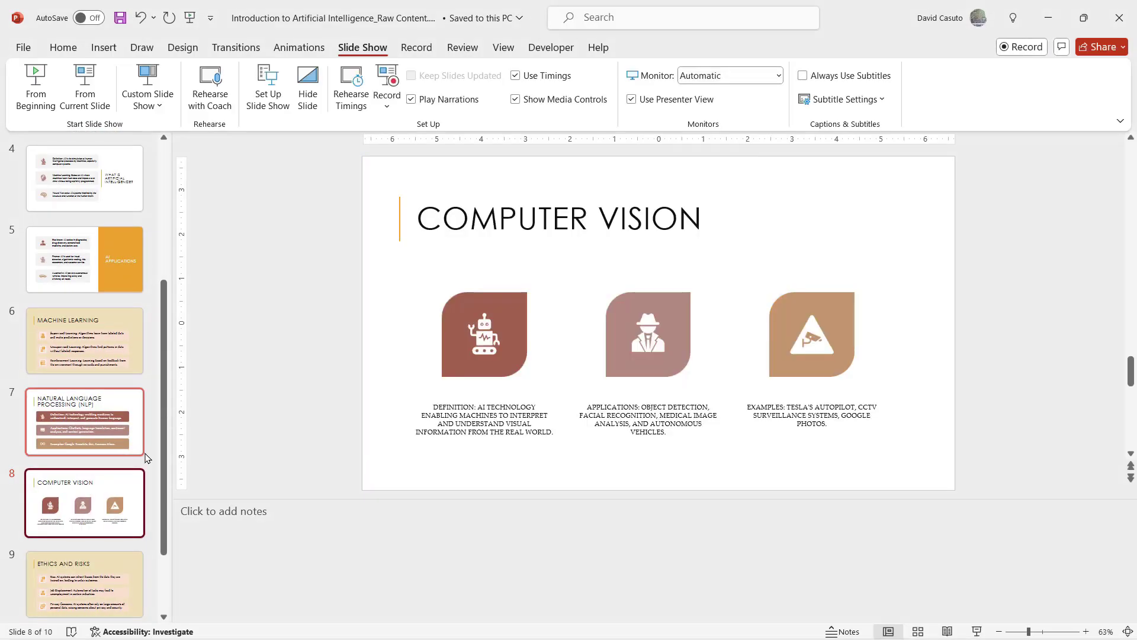
{"action": "scroll", "coordinate": [119, 454], "scroll_direction": "up", "scroll_amount": 4}
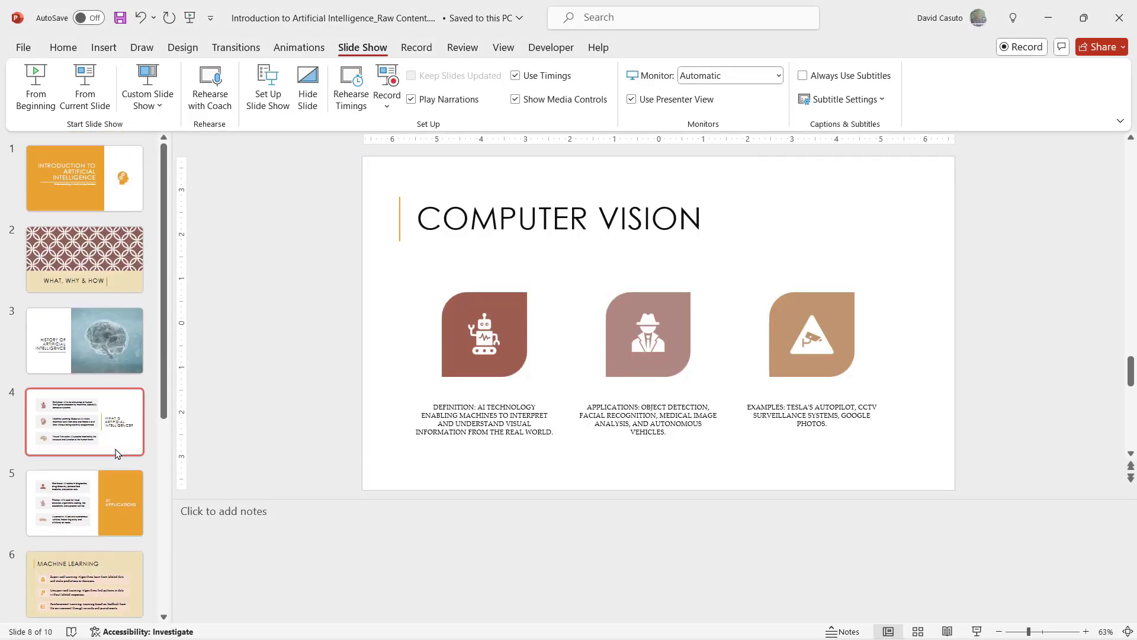
- Start a new custom show in Custom Shows and name it 'VC Funding Deck'
{"action": "left_click", "coordinate": [148, 109]}
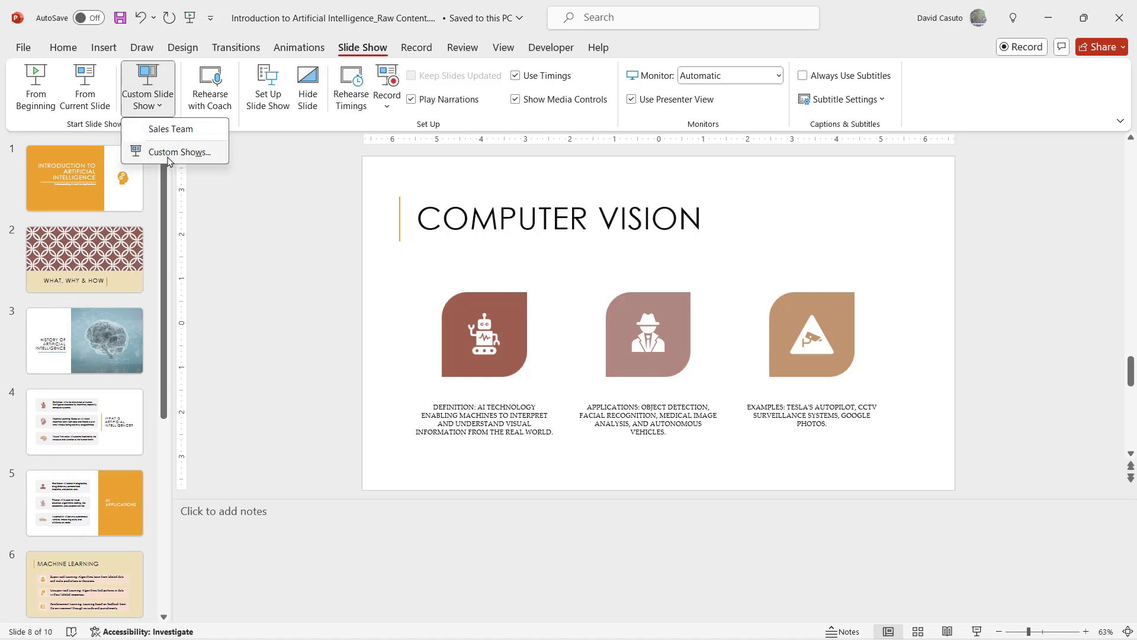
{"action": "left_click", "coordinate": [171, 156]}
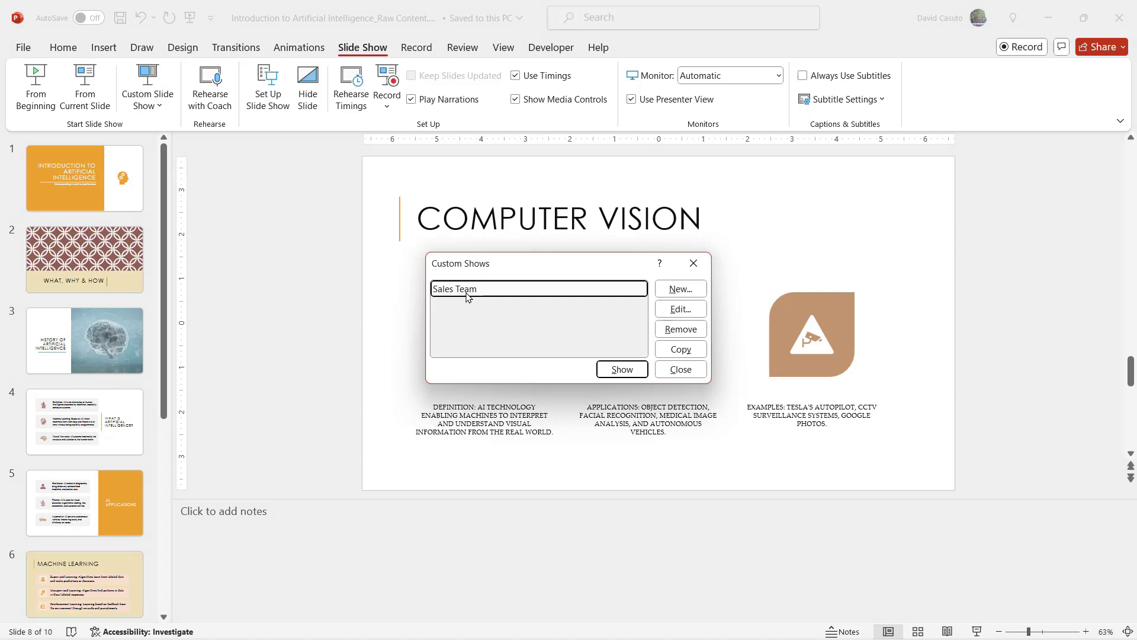
{"action": "left_click", "coordinate": [681, 290]}
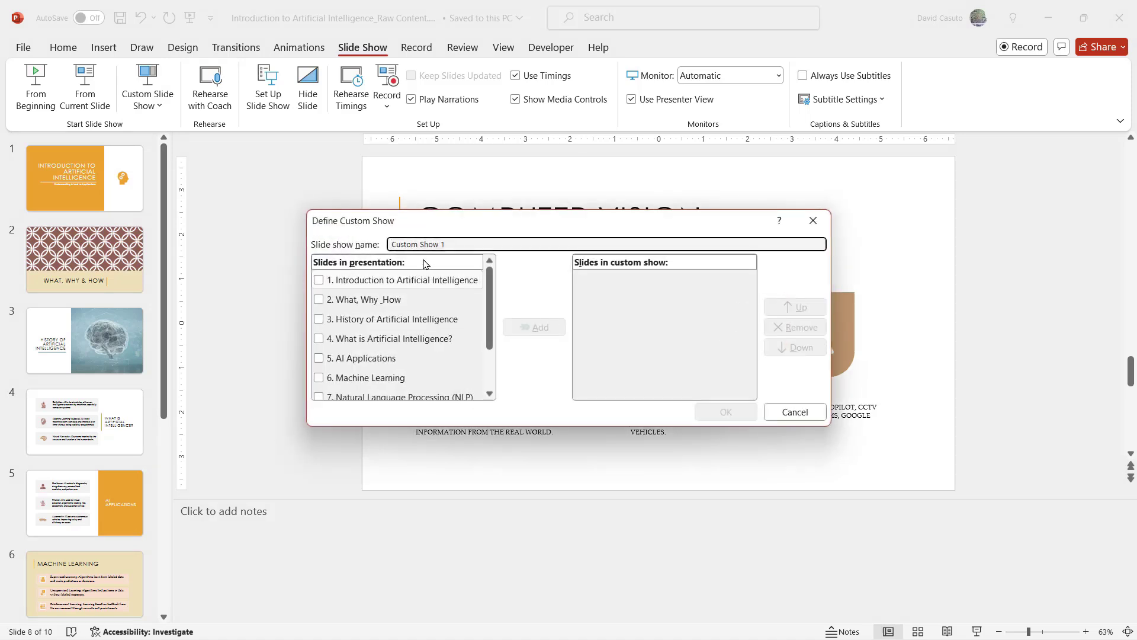
{"action": "left_click_drag", "start_coordinate": [449, 245], "coordinate": [385, 245]}
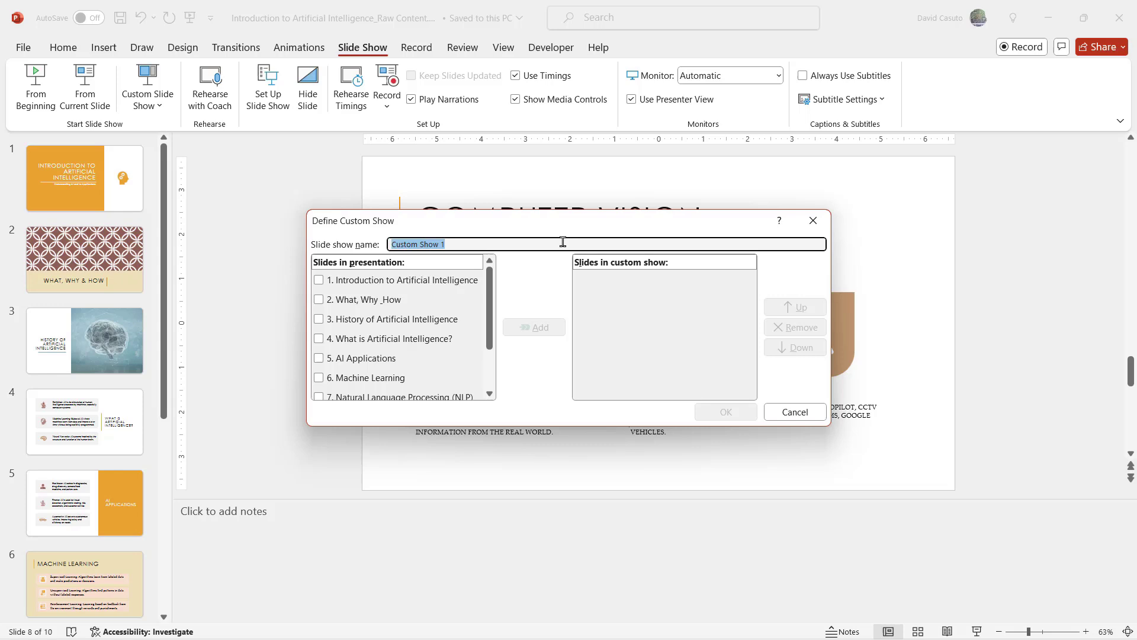
{"action": "type", "text": "VC Funding Deck"}
- Add slides 1, 2, 5, 9 and 10: Introduction, What Why & How, AI Applications, Ethics and Risks, Future of AI
{"action": "left_click", "coordinate": [319, 279]}
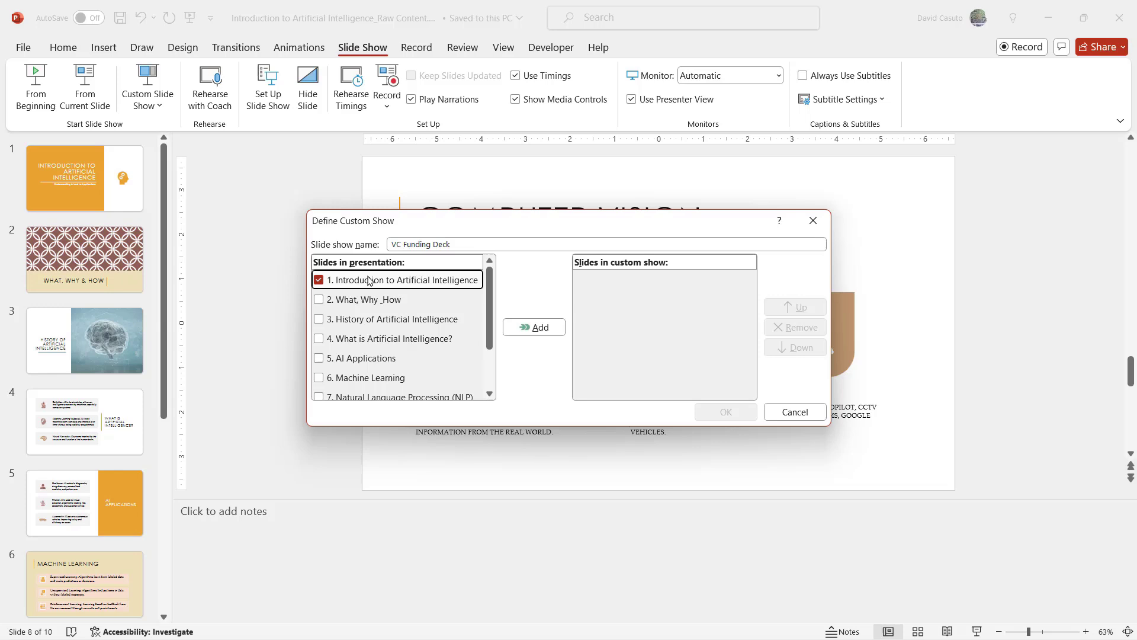
{"action": "left_click", "coordinate": [319, 299]}
{"action": "left_click", "coordinate": [319, 358]}
{"action": "scroll", "coordinate": [355, 361], "scroll_direction": "down", "scroll_amount": 2}
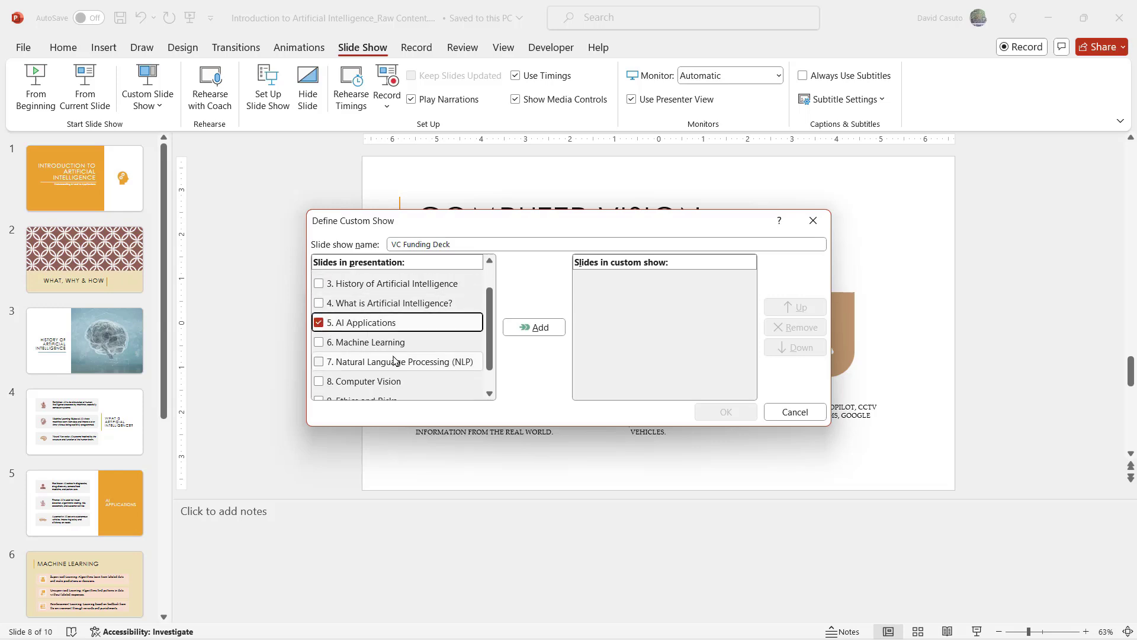
{"action": "left_click", "coordinate": [320, 372]}
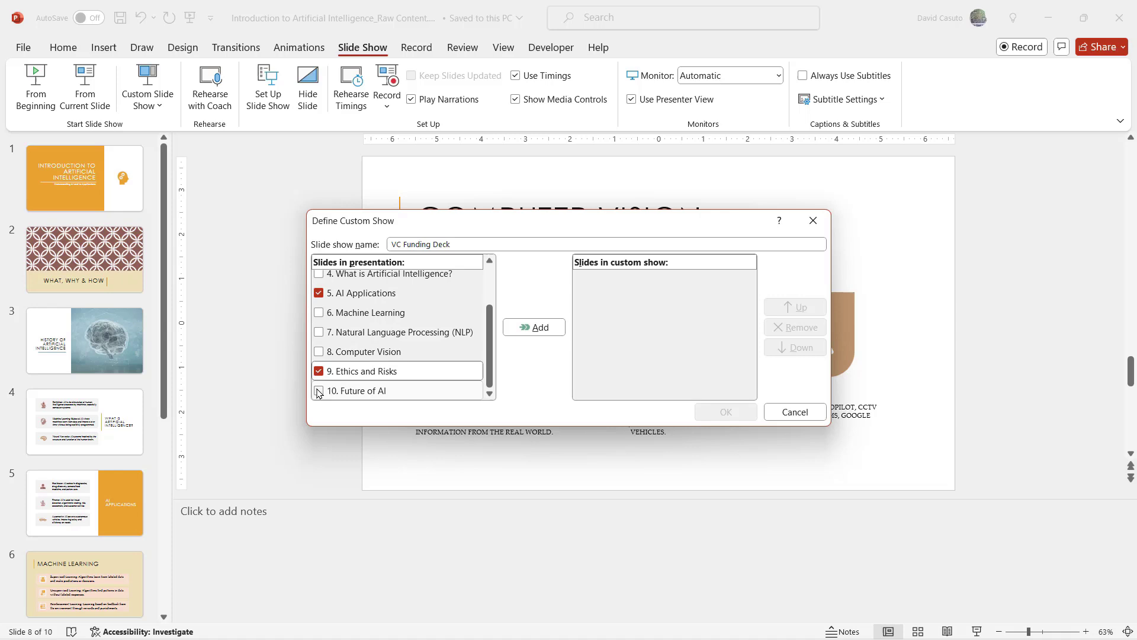
{"action": "left_click", "coordinate": [337, 390]}
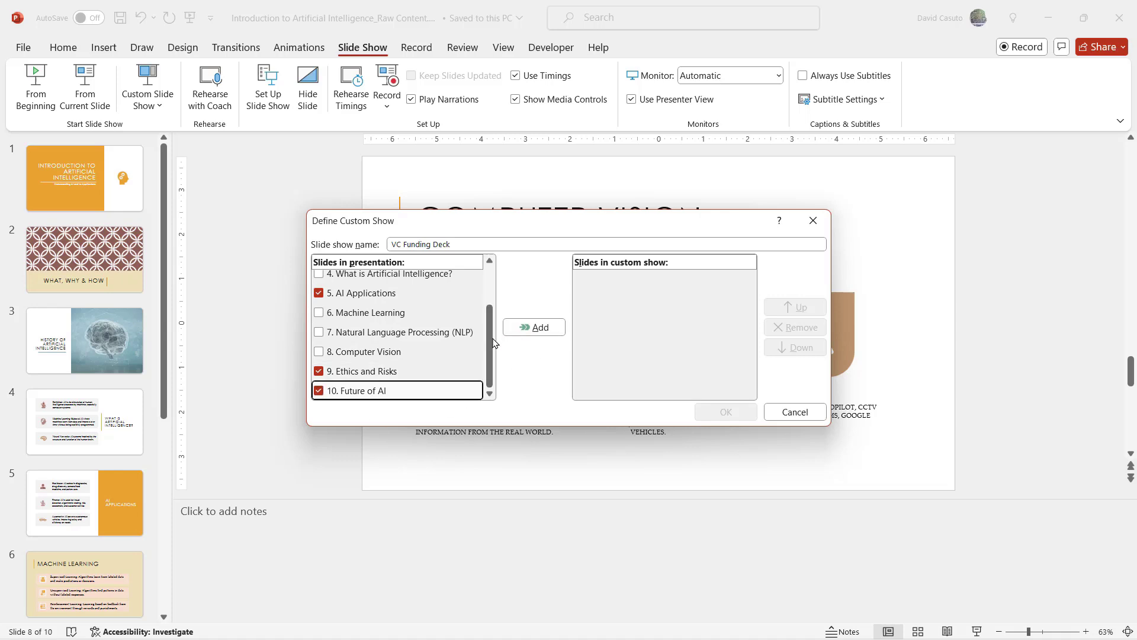
{"action": "mouse_move", "coordinate": [490, 322]}
{"action": "left_mouse_down"}
{"action": "mouse_move", "coordinate": [492, 284]}
{"action": "mouse_move", "coordinate": [491, 323]}
{"action": "left_mouse_up"}
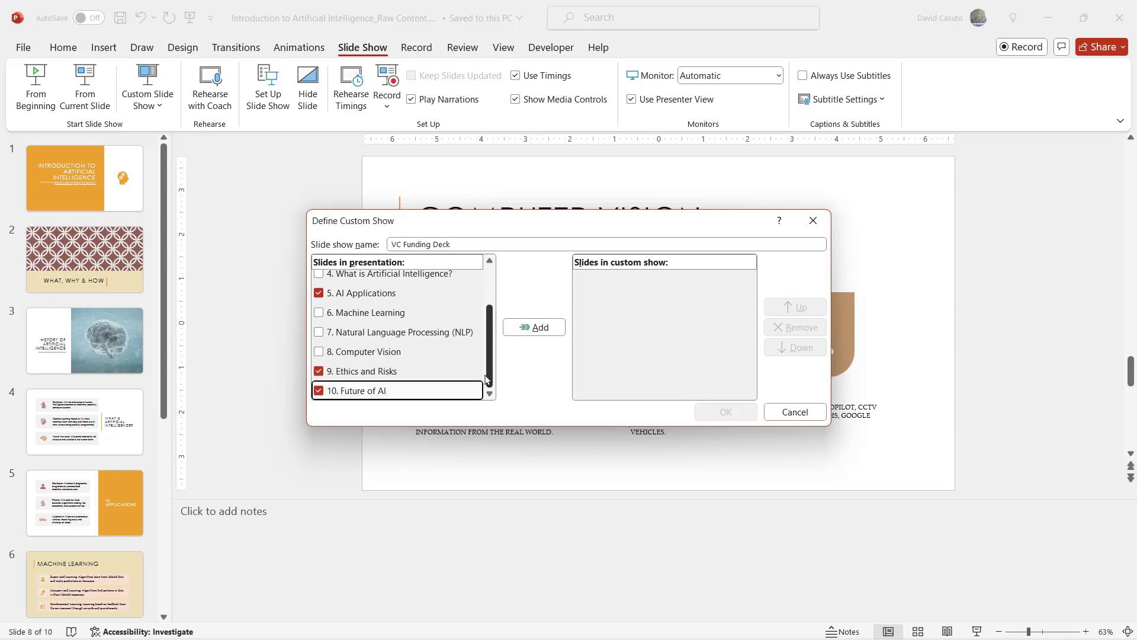
{"action": "left_click", "coordinate": [537, 327]}
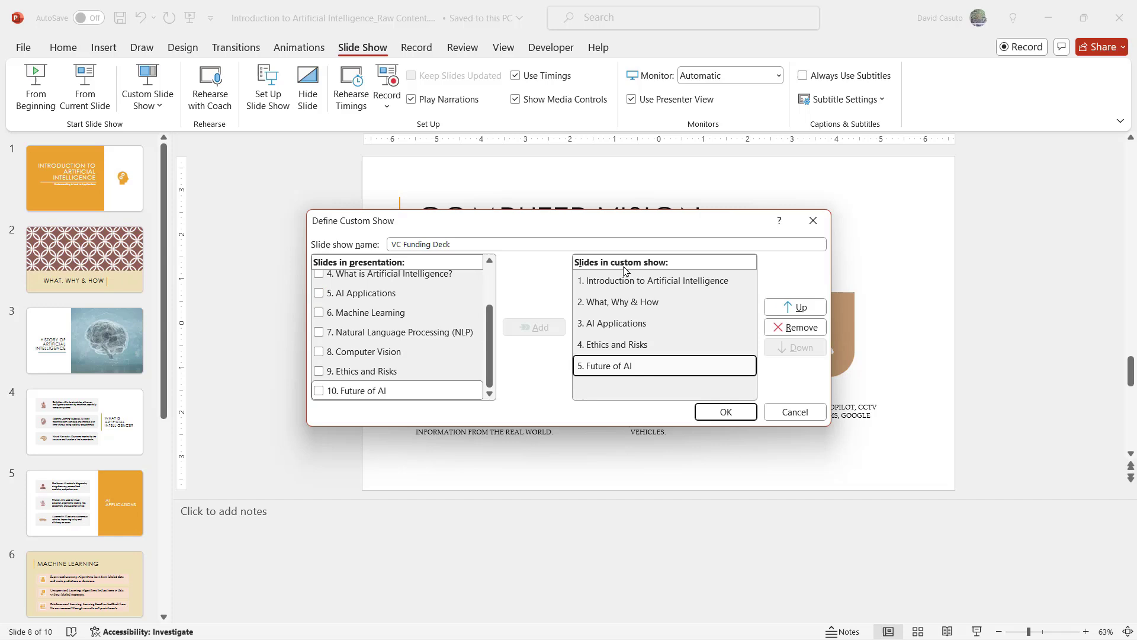
- Save VC Funding Deck, then remove Computer Vision from Sales Team and cancel, leaving Sales Team unchanged
{"action": "left_click", "coordinate": [700, 417]}
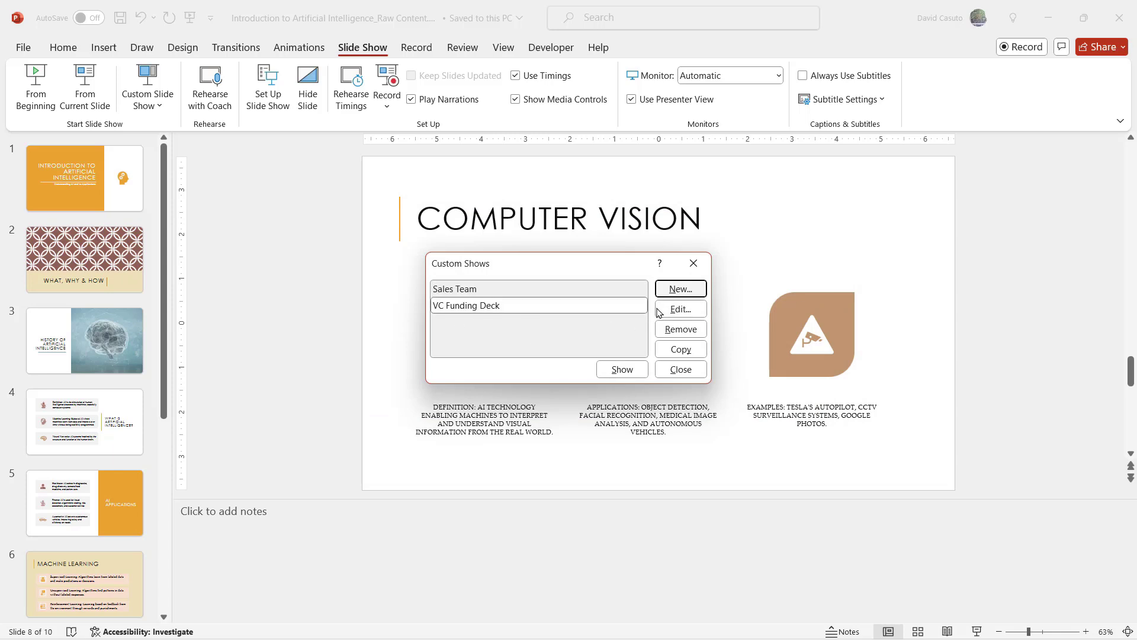
{"action": "key", "text": "shift+Tab"}
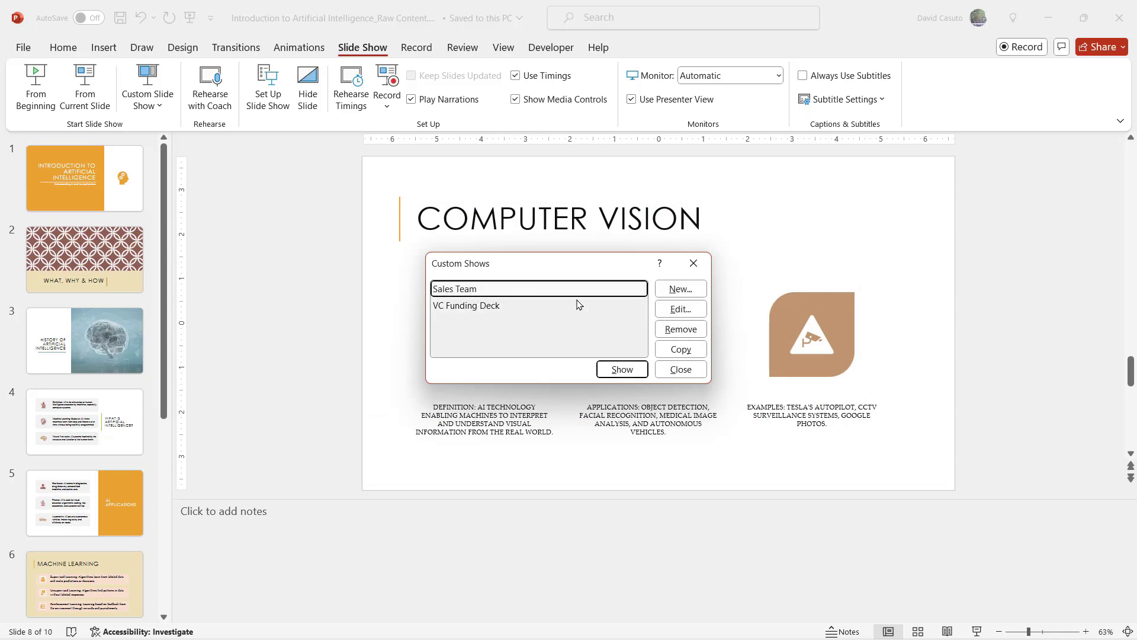
{"action": "left_click", "coordinate": [680, 313]}
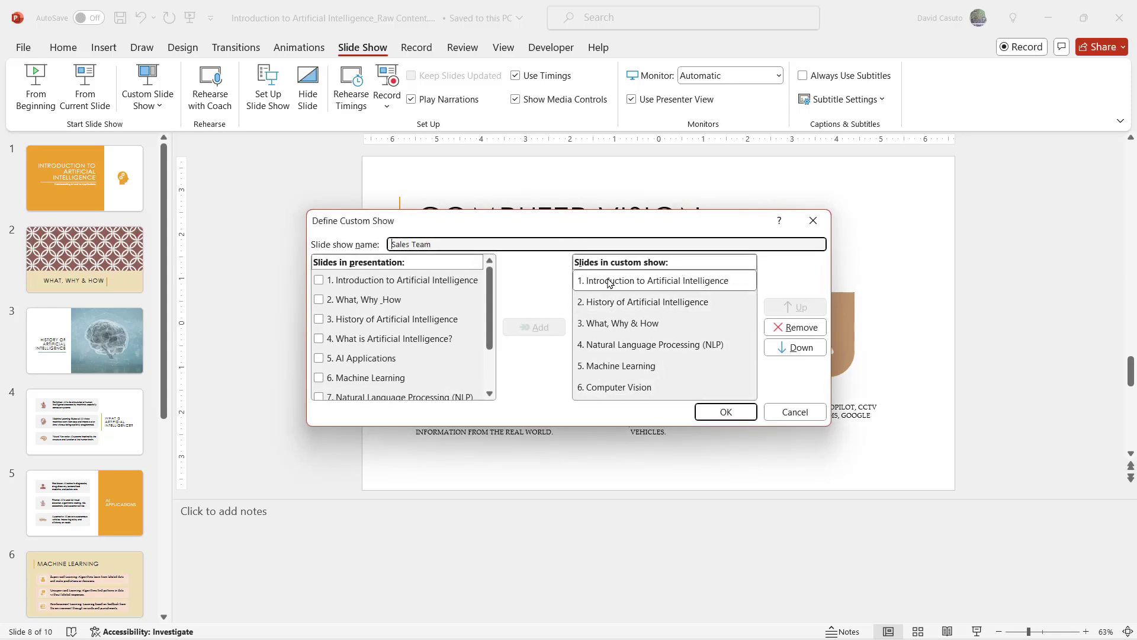
{"action": "left_click", "coordinate": [637, 391]}
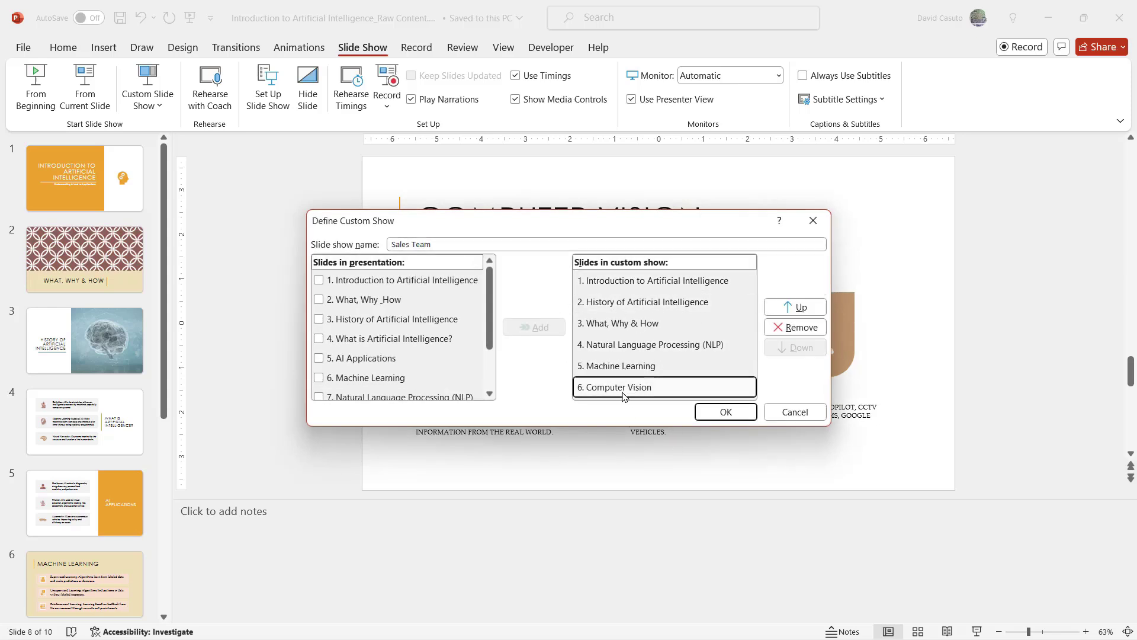
{"action": "left_click", "coordinate": [795, 327]}
{"action": "left_click", "coordinate": [795, 412]}
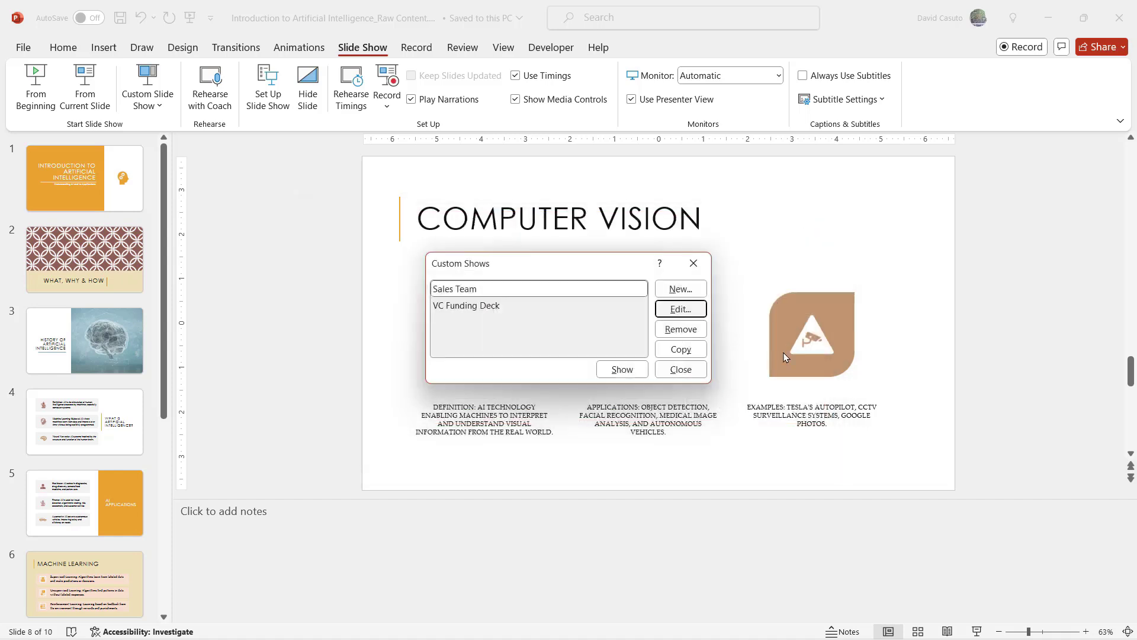
- Select the VC Funding Deck show in the Custom Shows list
{"action": "left_click", "coordinate": [468, 307]}
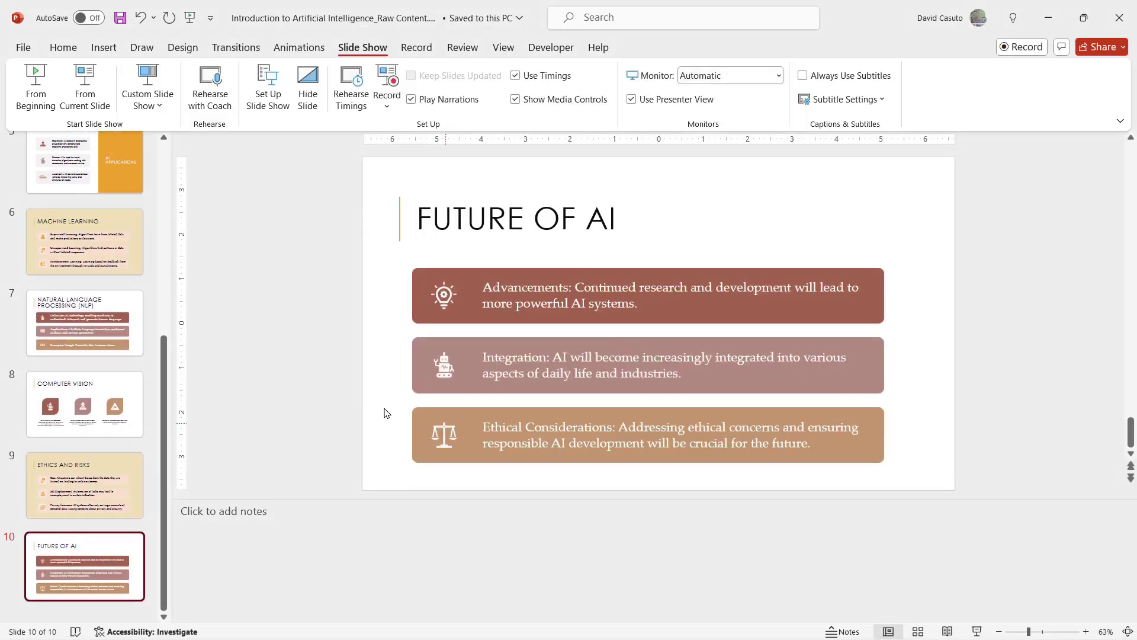
{"action": "left_click", "coordinate": [150, 110]}
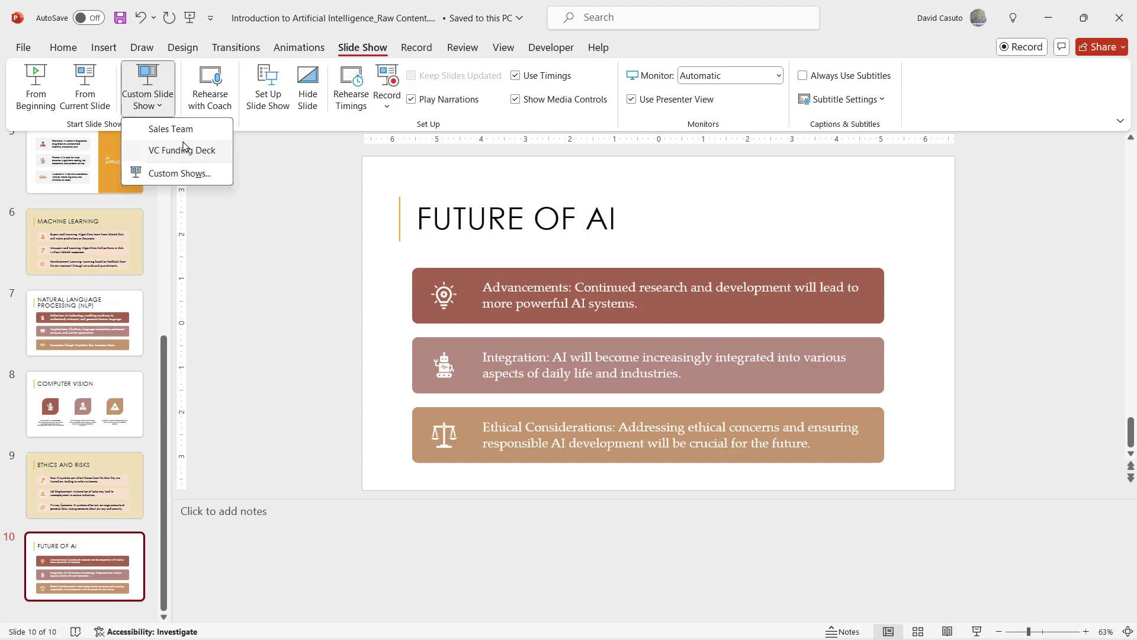
{"action": "left_click", "coordinate": [98, 542]}
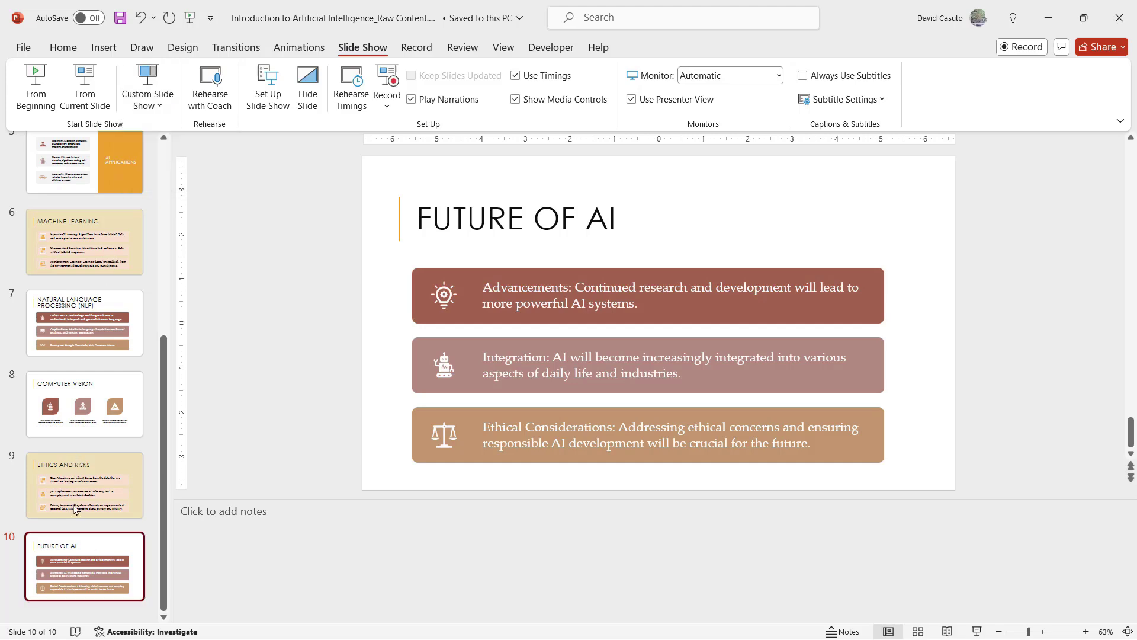